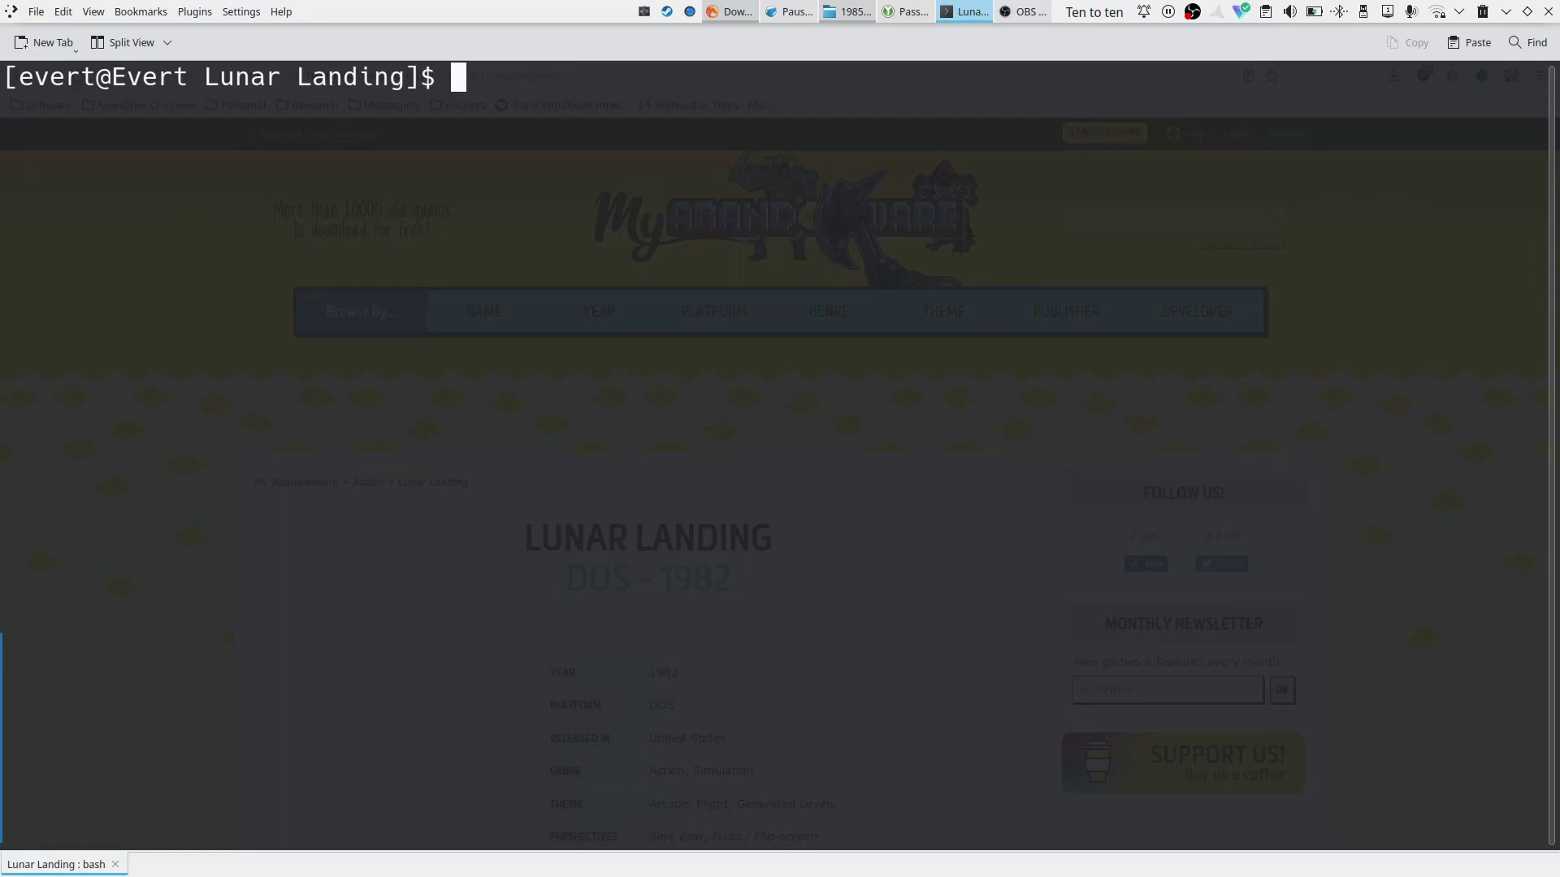
type("dos")
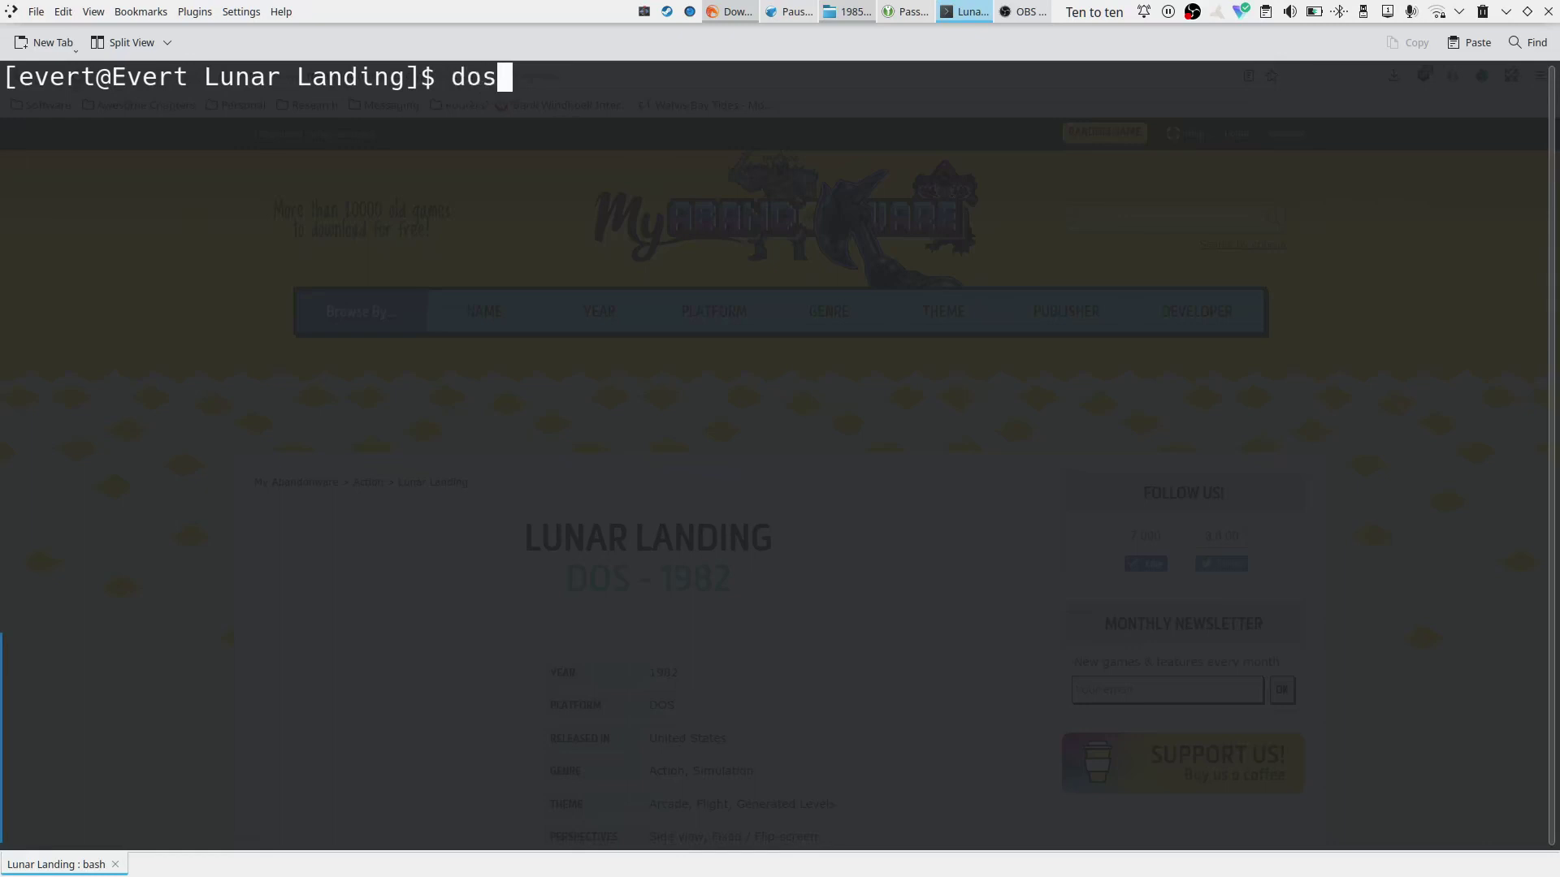
type("box")
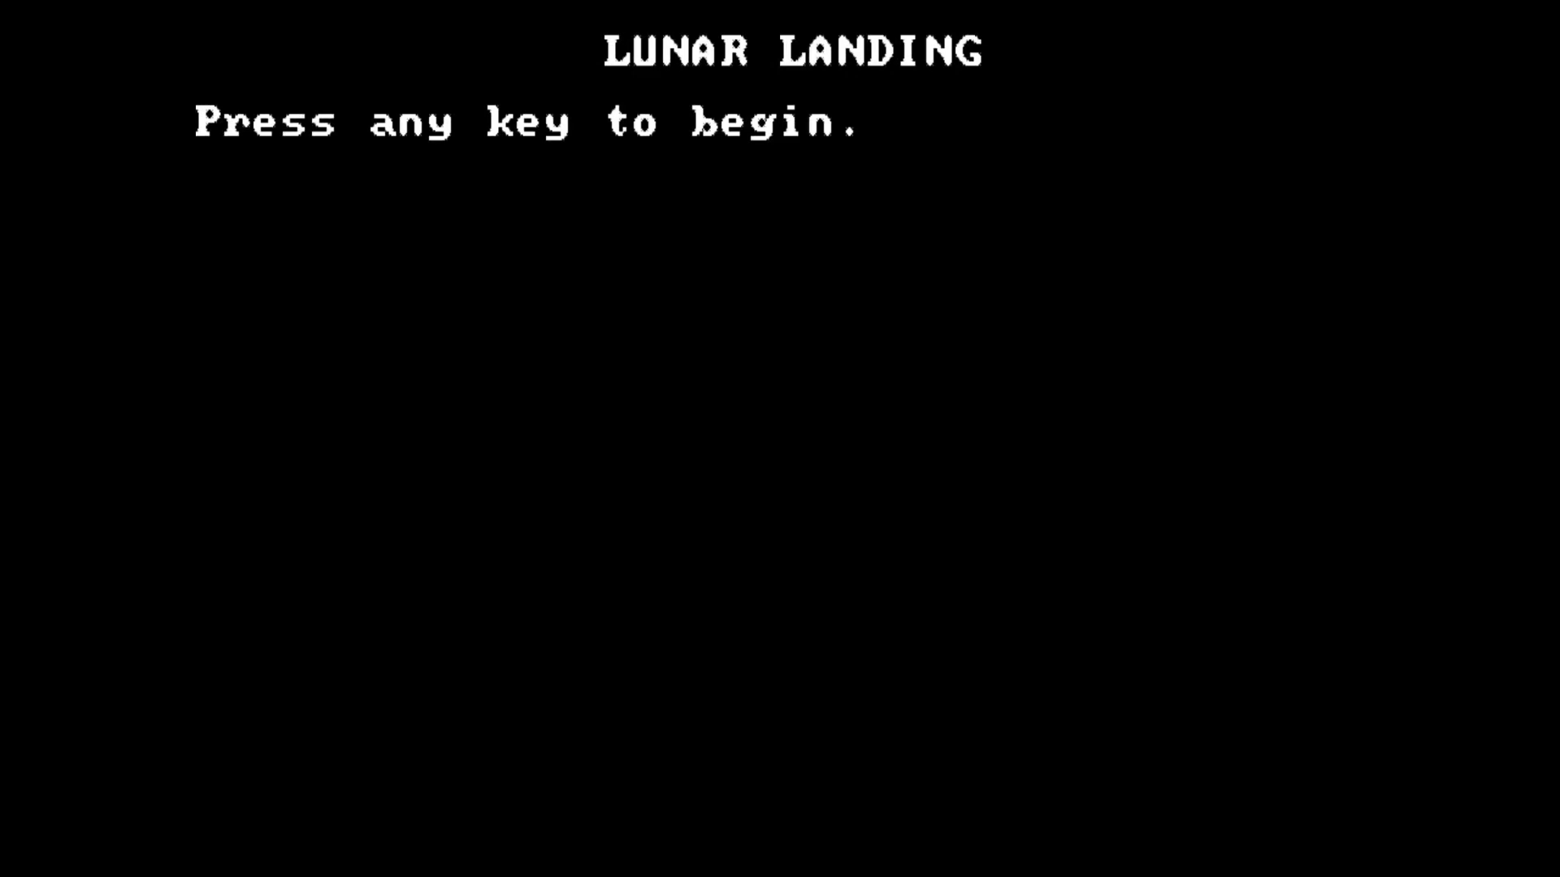
Get past the Lunar Landing title screen and request the instructions.
key("Return")
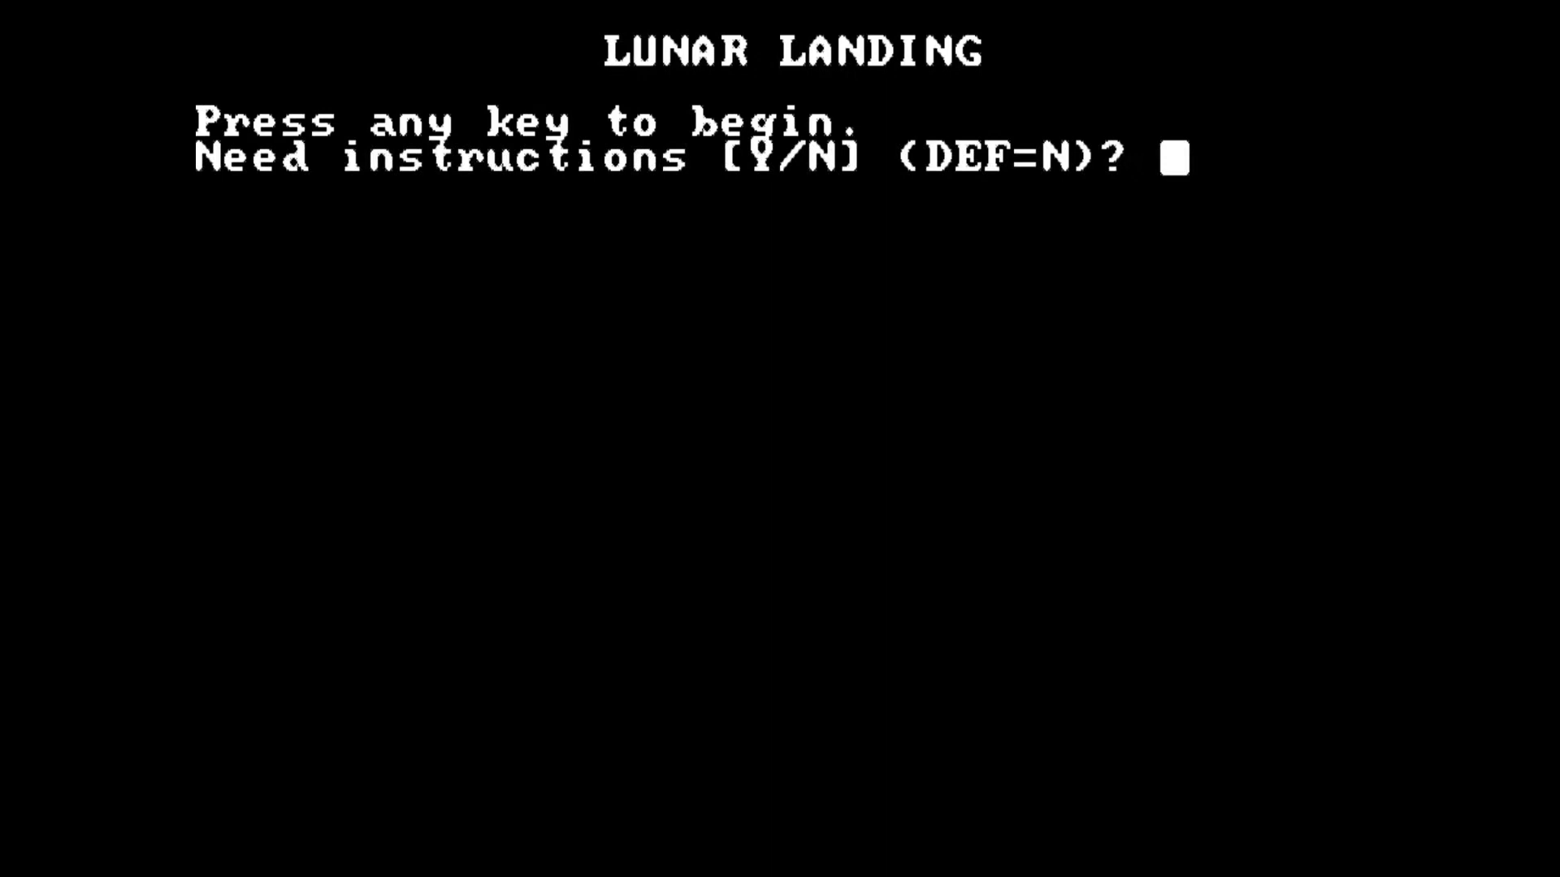
type("Y")
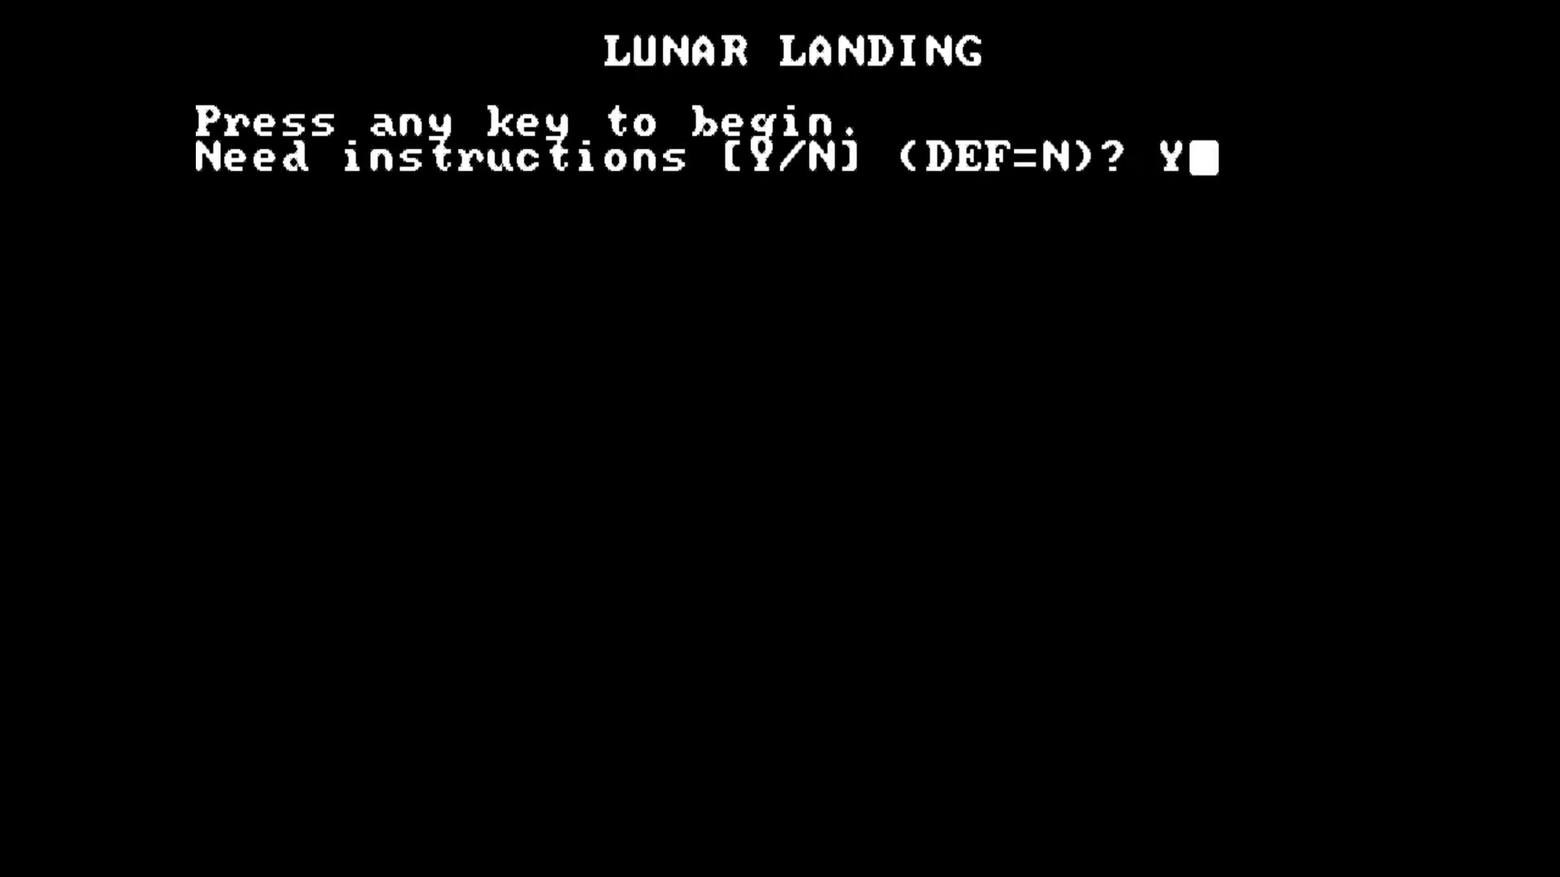
key("Return")
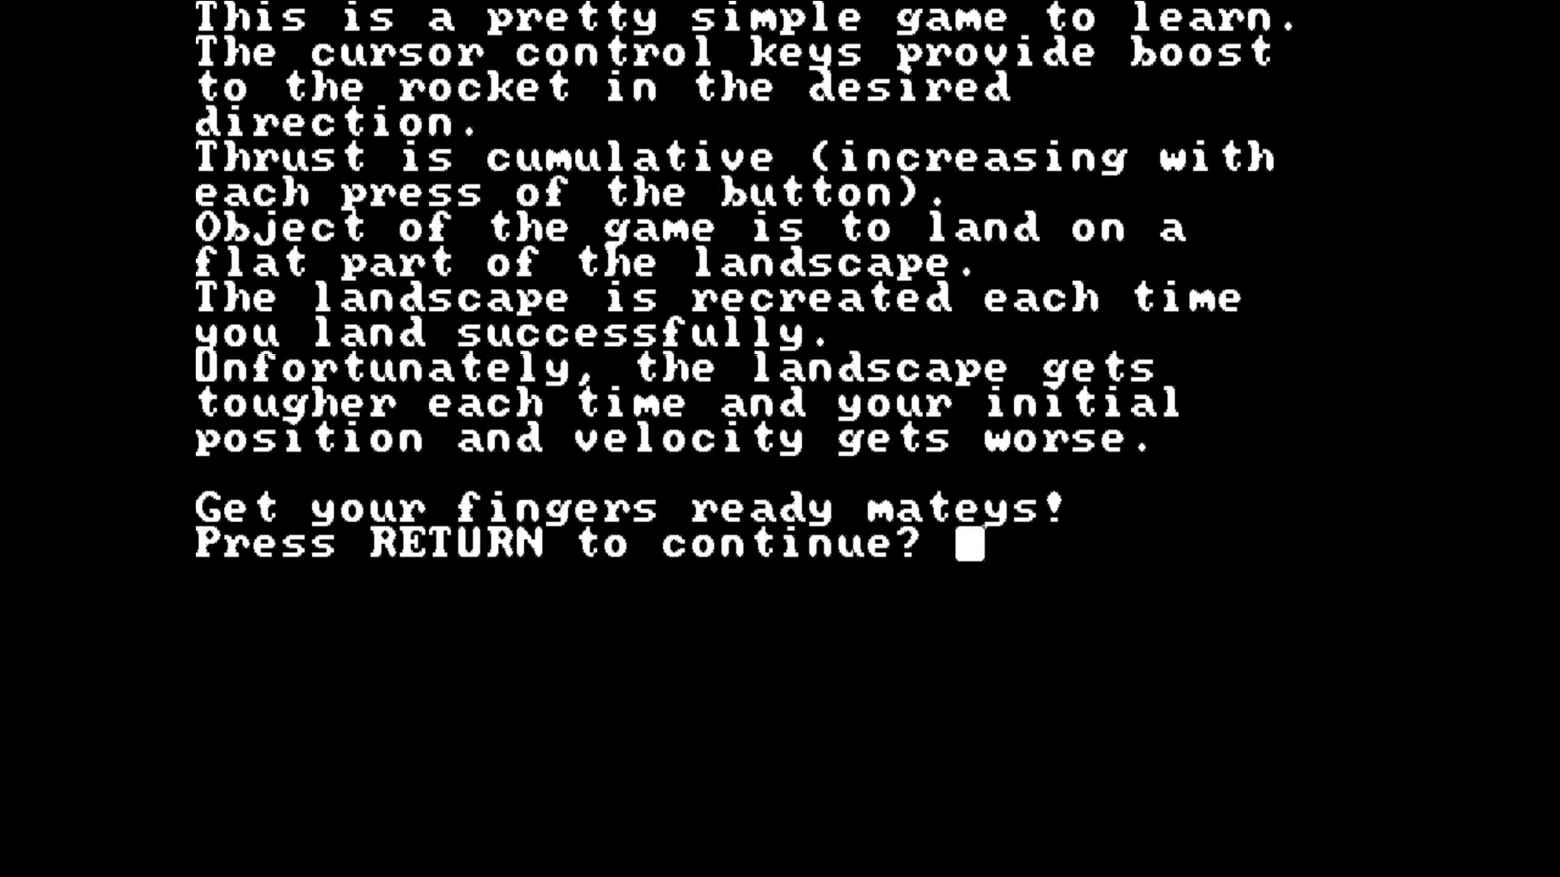
Continue past the instructions into active Lunar Landing play.
key("Return")
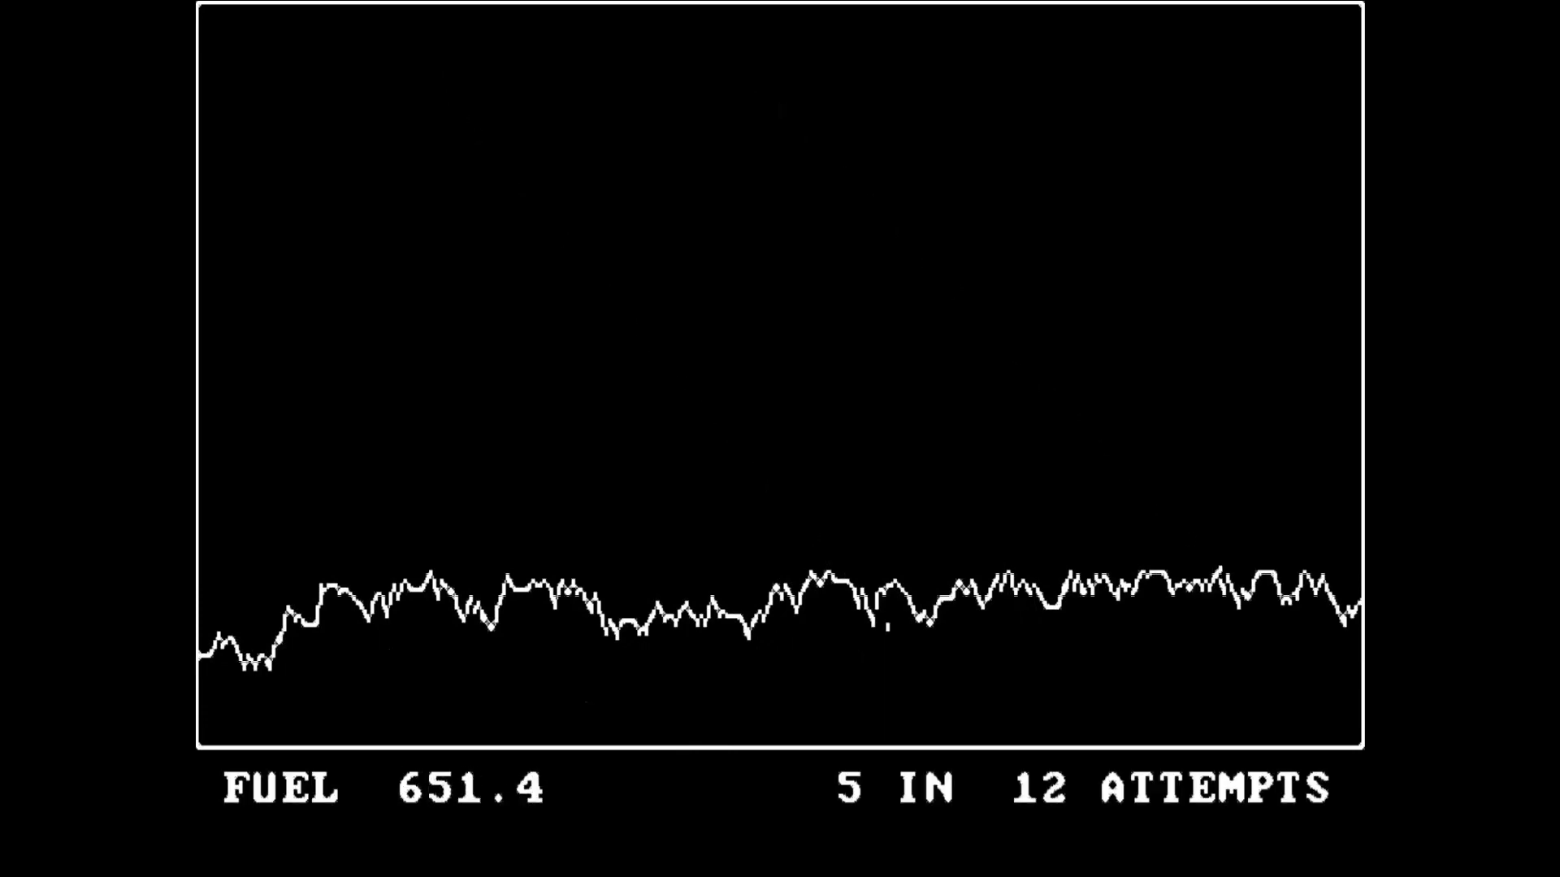
Quit DOSBox Staging and return to the Konsole shell prompt.
key("Escape")
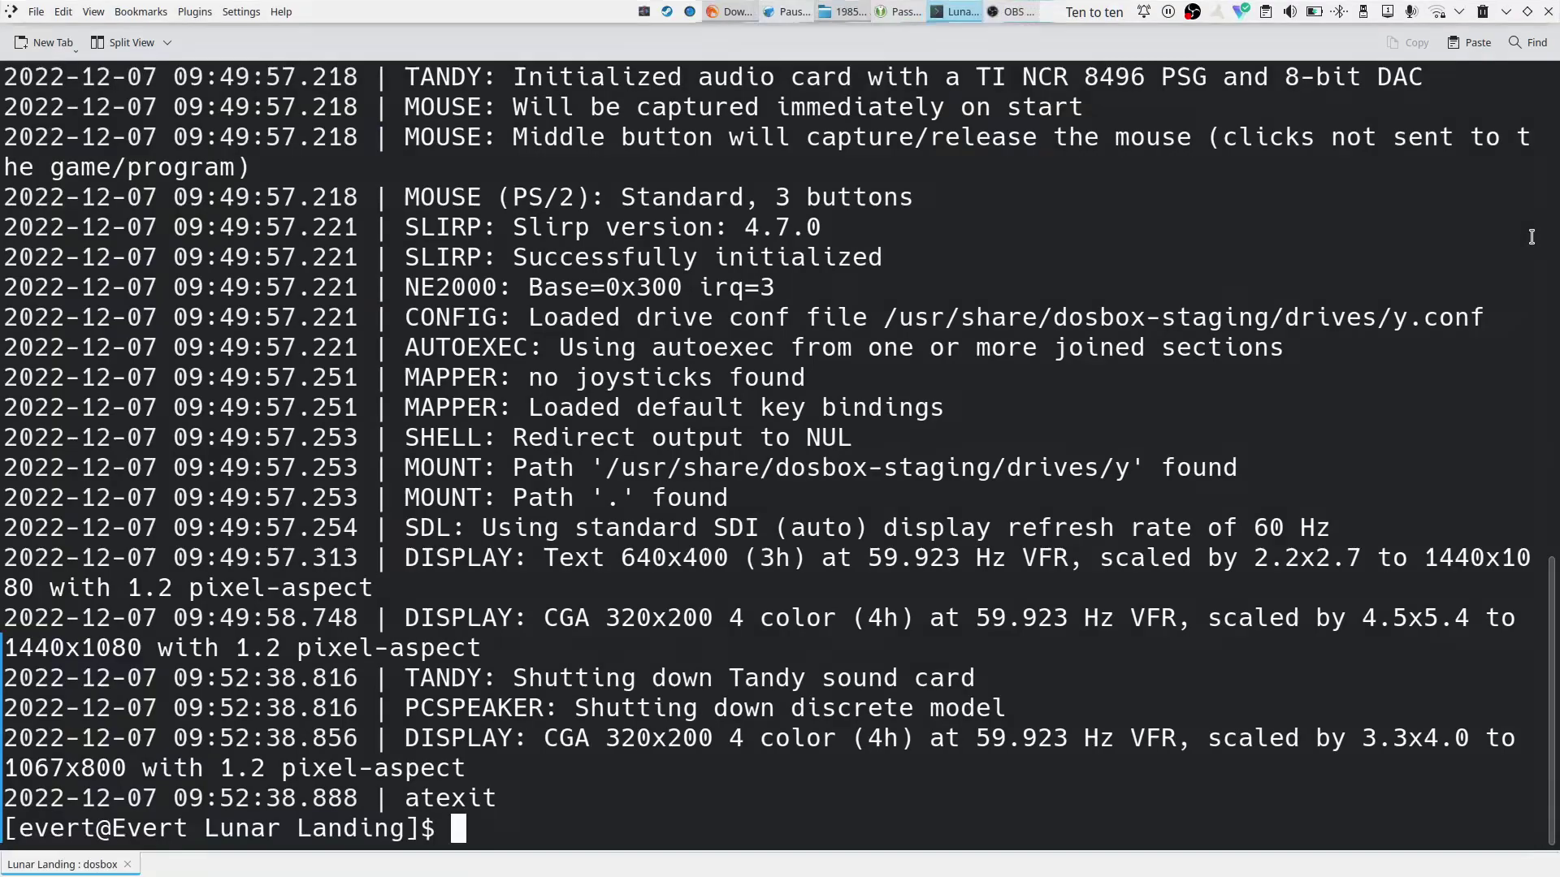